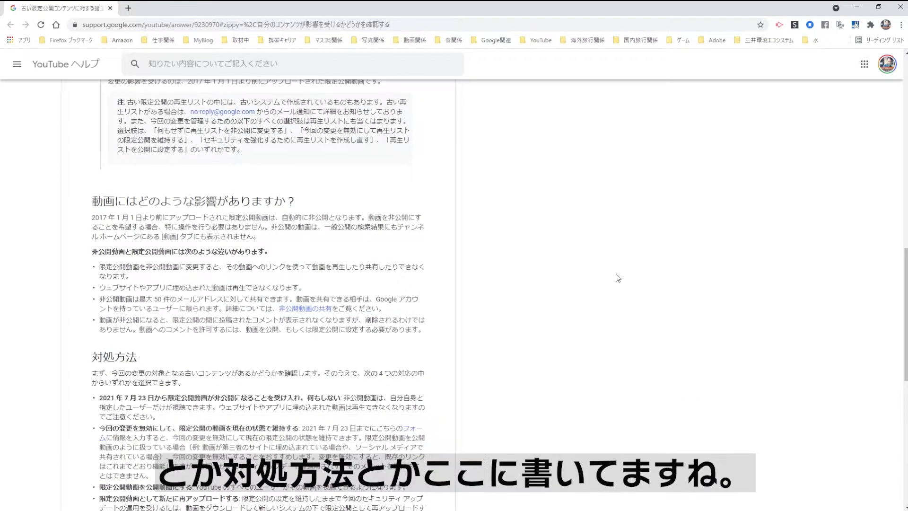
- Read the 対処方法 options in the help article and expand the 動画を公開に設定する section to review it
scroll(617, 274, down, 2)
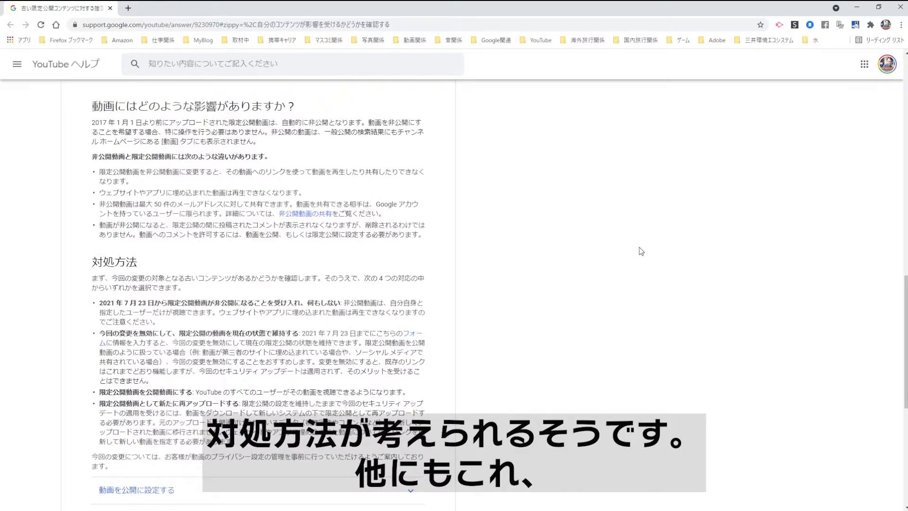
scroll(643, 249, down, 2)
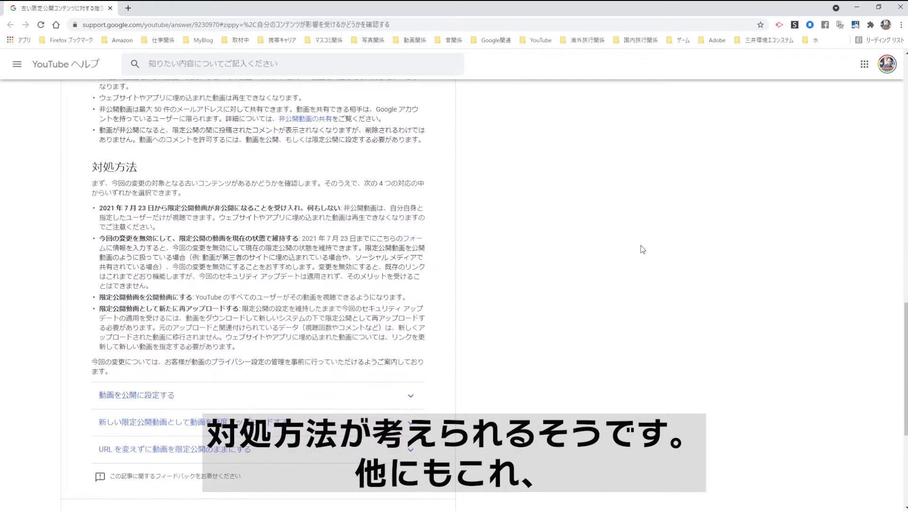
scroll(642, 249, down, 1)
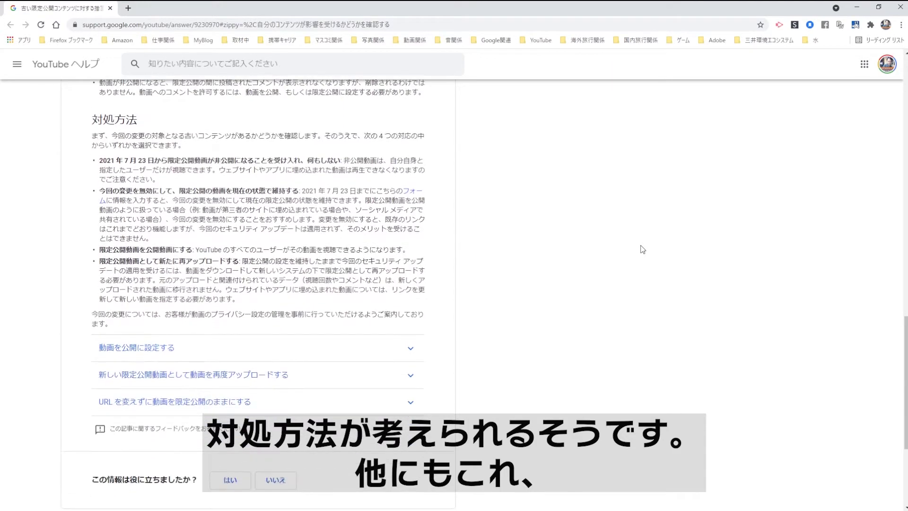
click(153, 352)
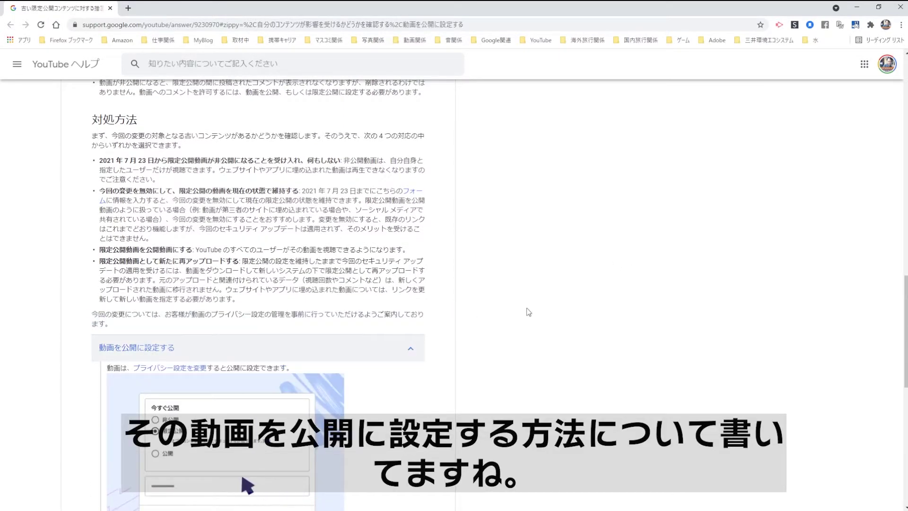
scroll(575, 311, down, 5)
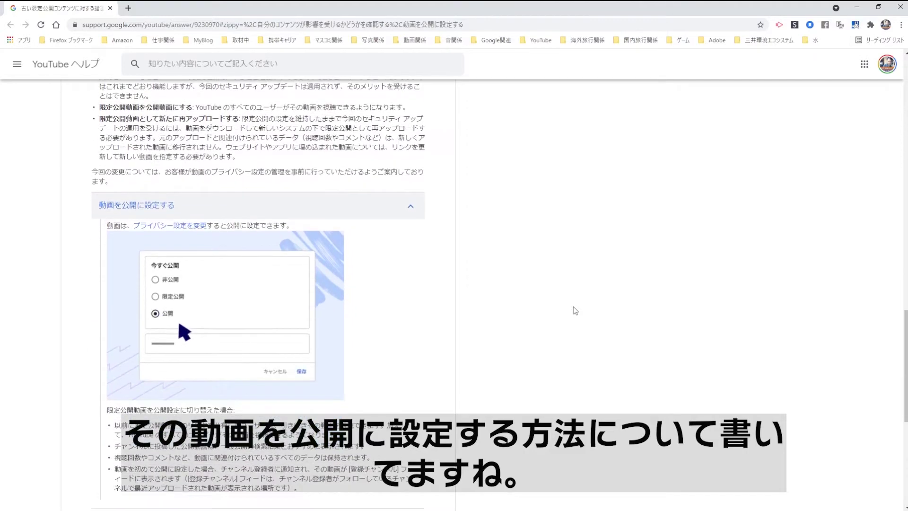
scroll(575, 311, down, 3)
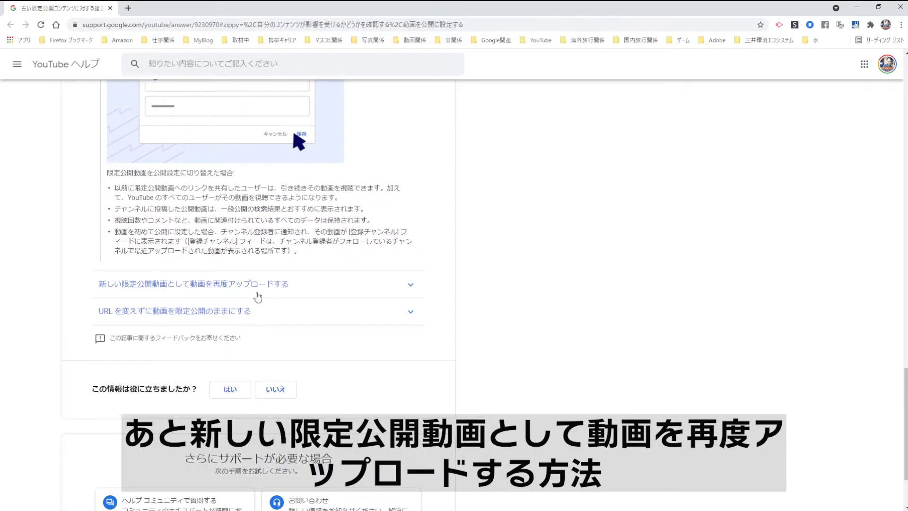
- Expand and review the help sections on re-uploading as a new unlisted video and on keeping videos unlisted without changing the URL
click(257, 294)
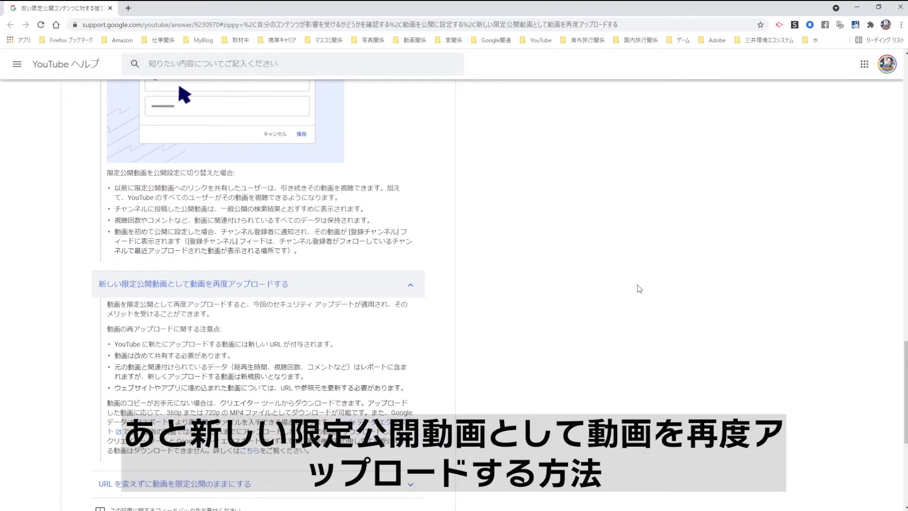
scroll(640, 288, down, 1)
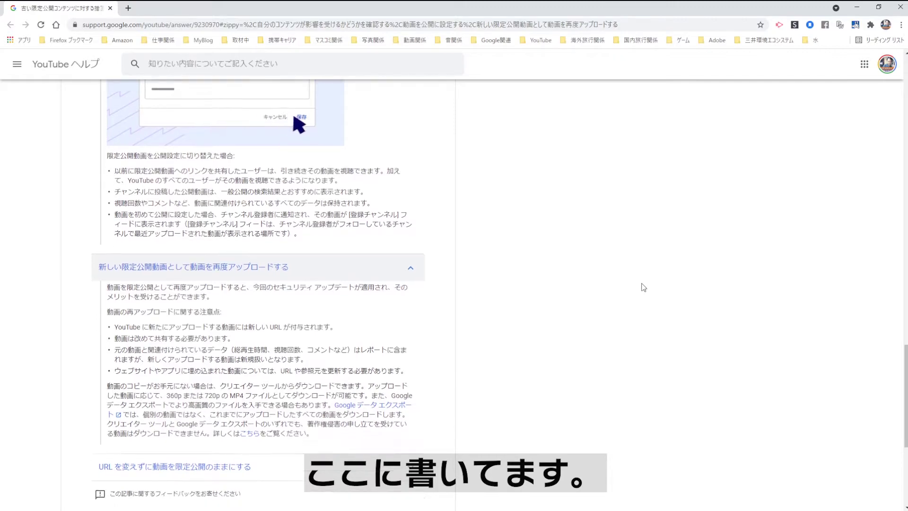
scroll(643, 287, down, 2)
click(206, 341)
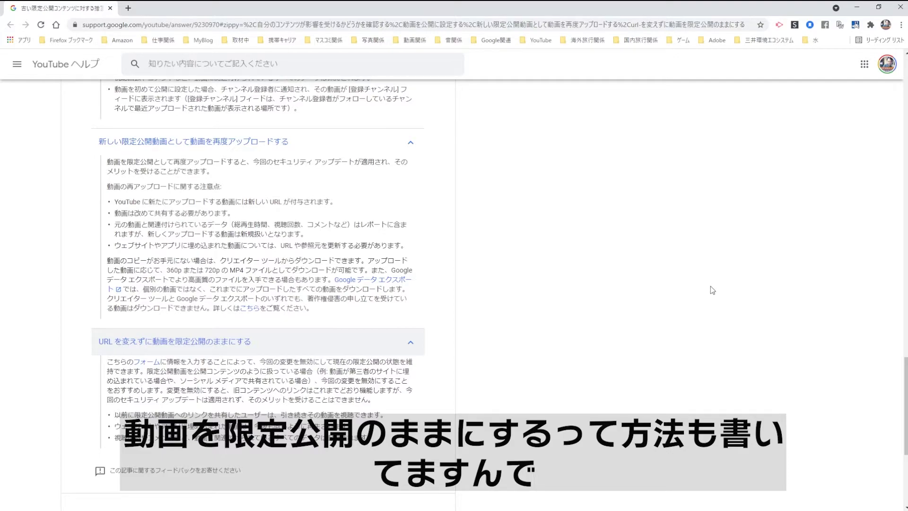
scroll(712, 289, up, 4)
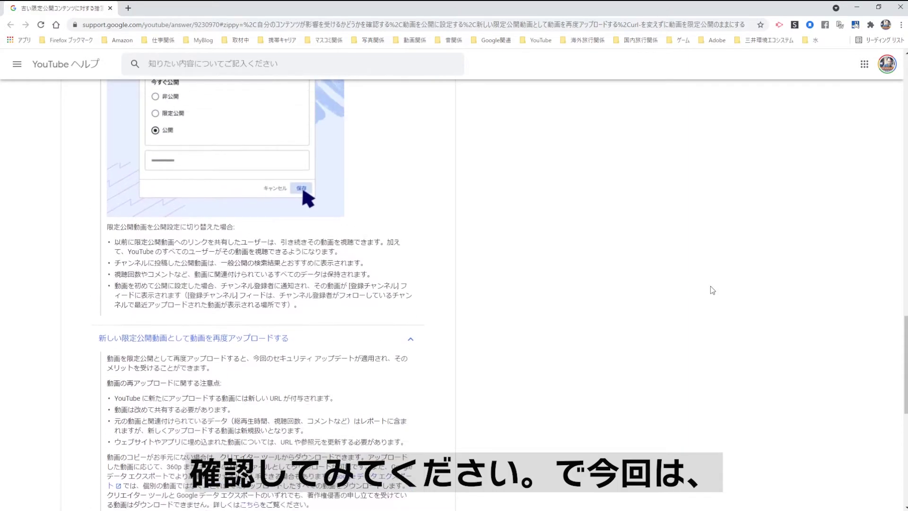
scroll(713, 289, up, 15)
scroll(712, 290, up, 3)
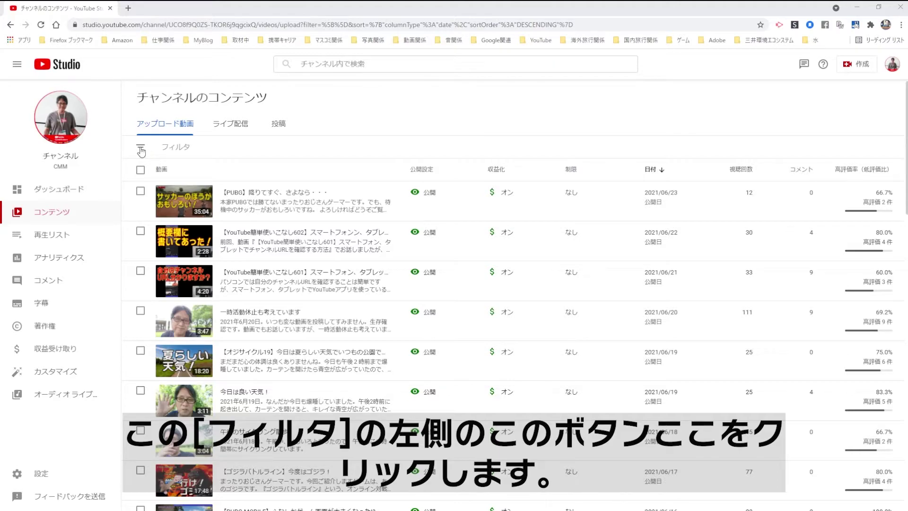
click(140, 151)
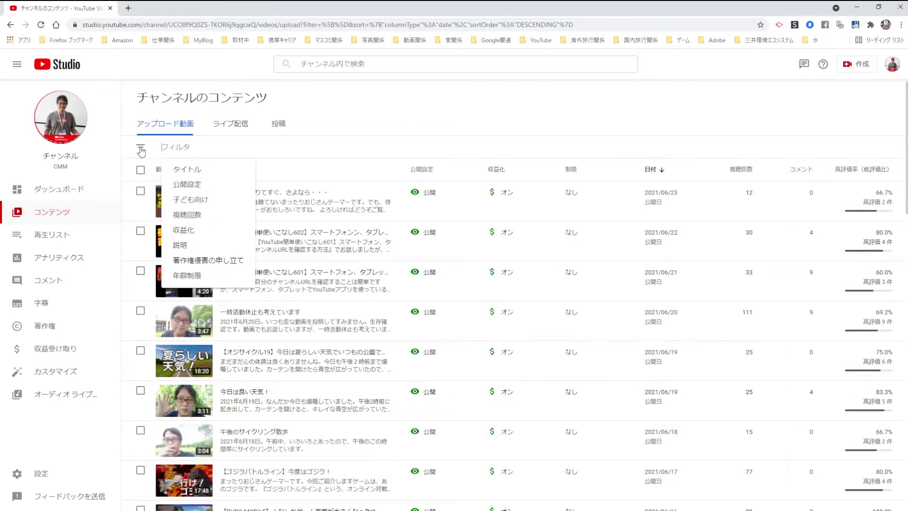
click(198, 185)
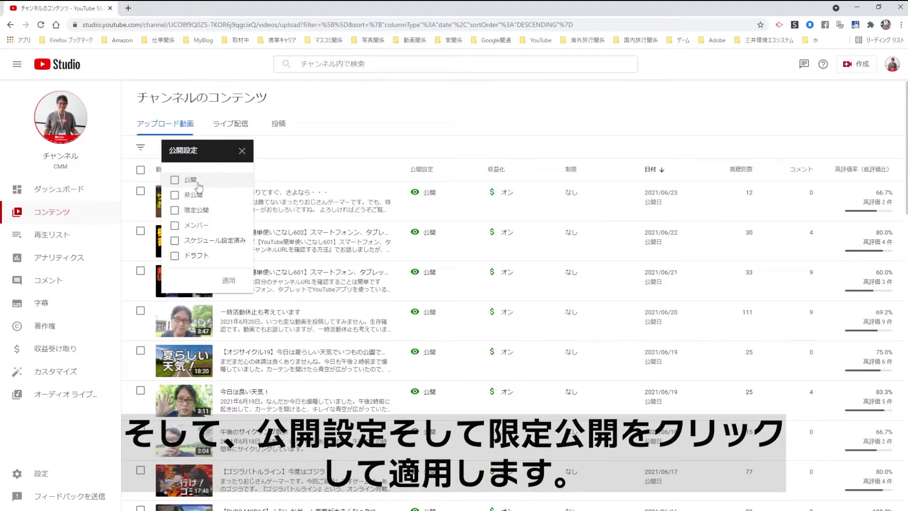
click(203, 212)
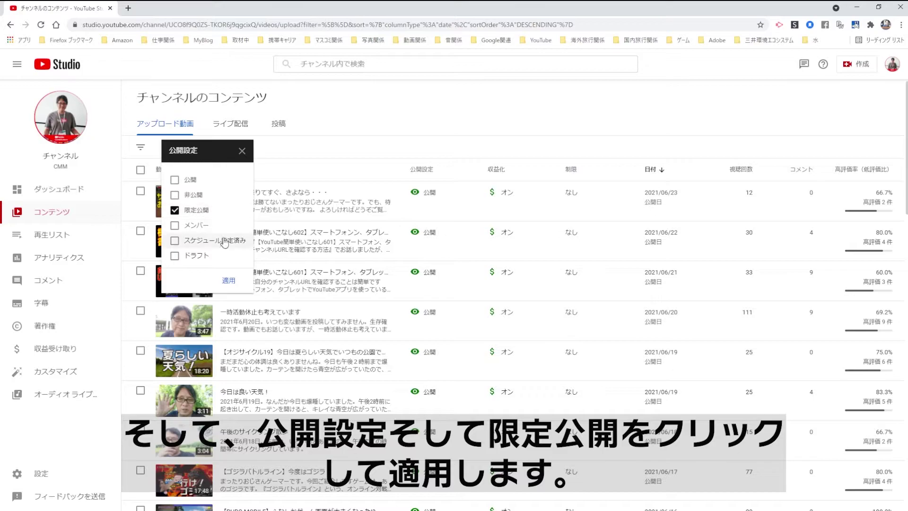
click(228, 281)
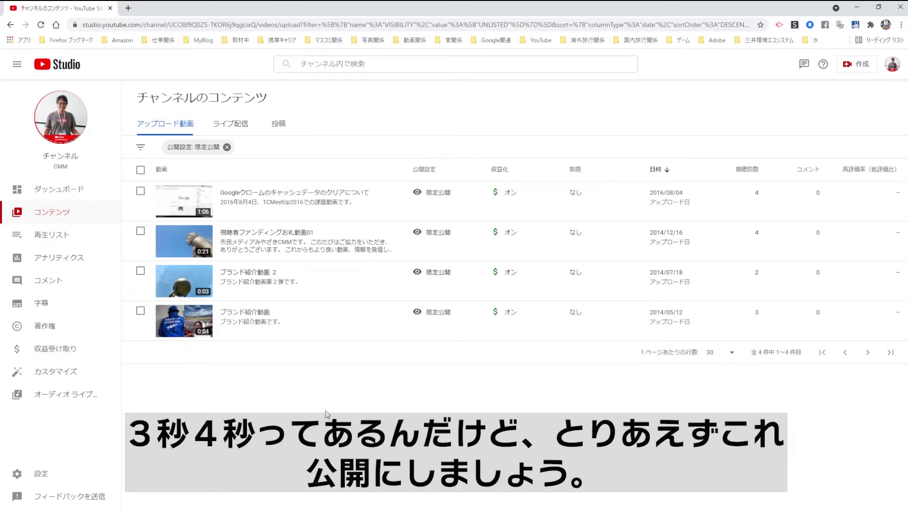
- Change the visibility of the videos Googleクロームのキャッシュデータのクリアについて and 視聴者ファンディングお礼動画01 to 公開
click(459, 196)
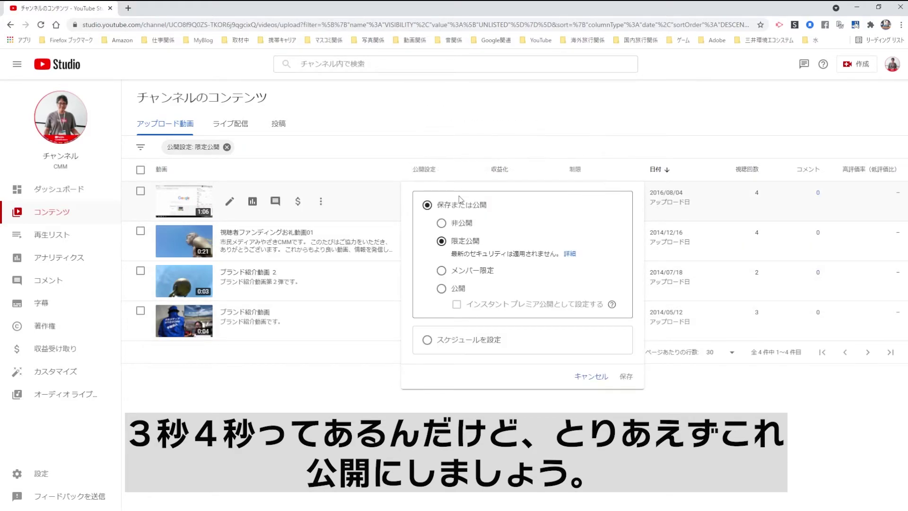
click(442, 291)
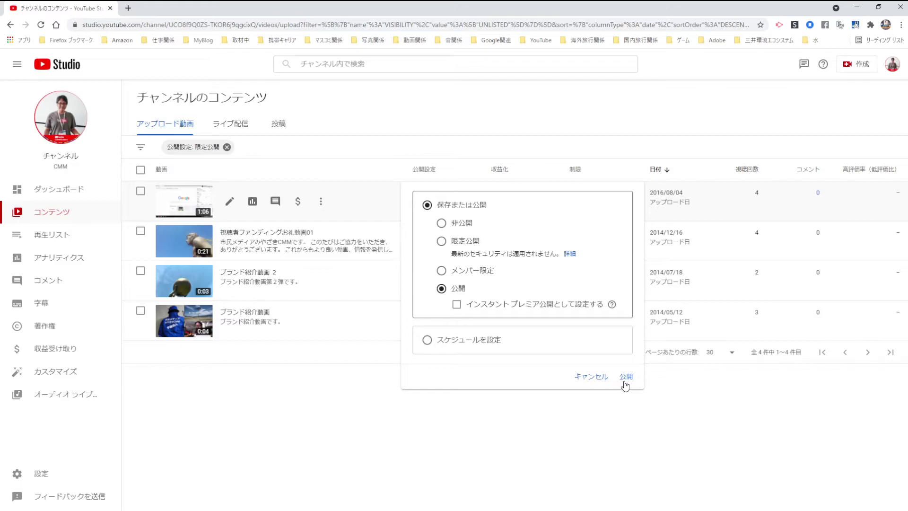
click(625, 382)
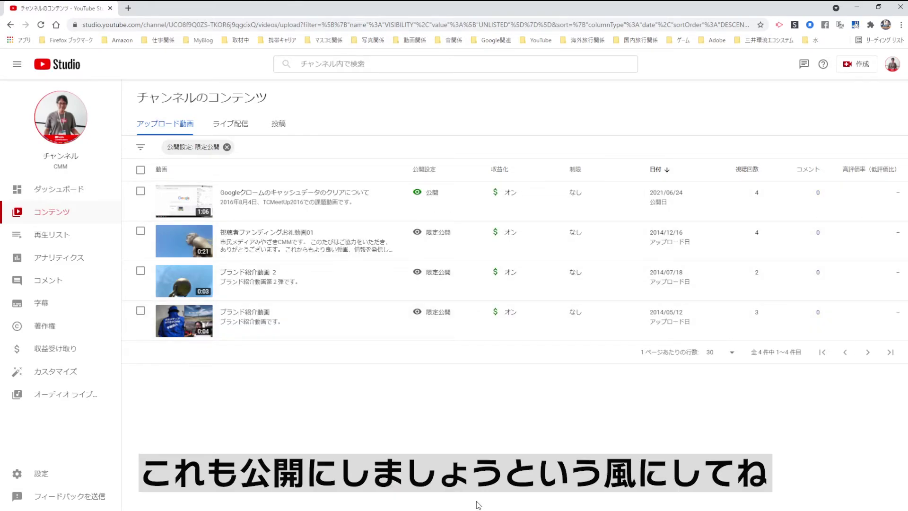
click(449, 240)
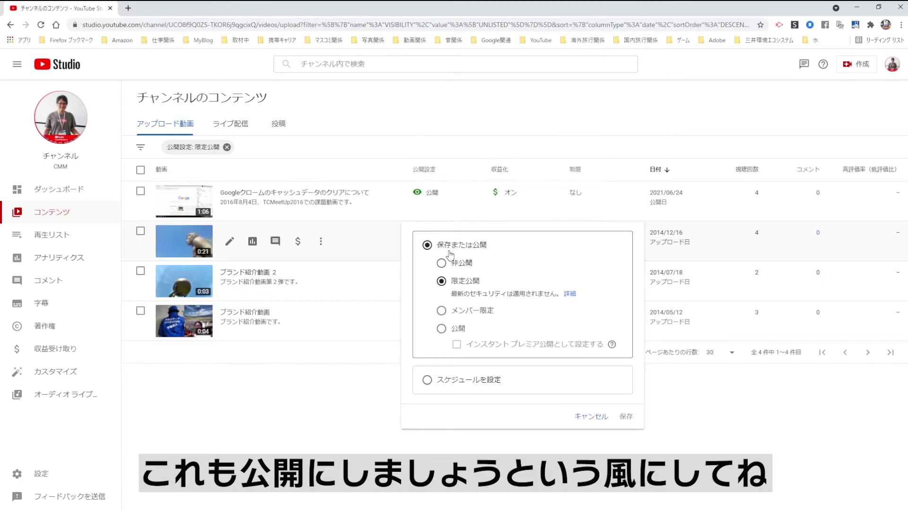
click(440, 327)
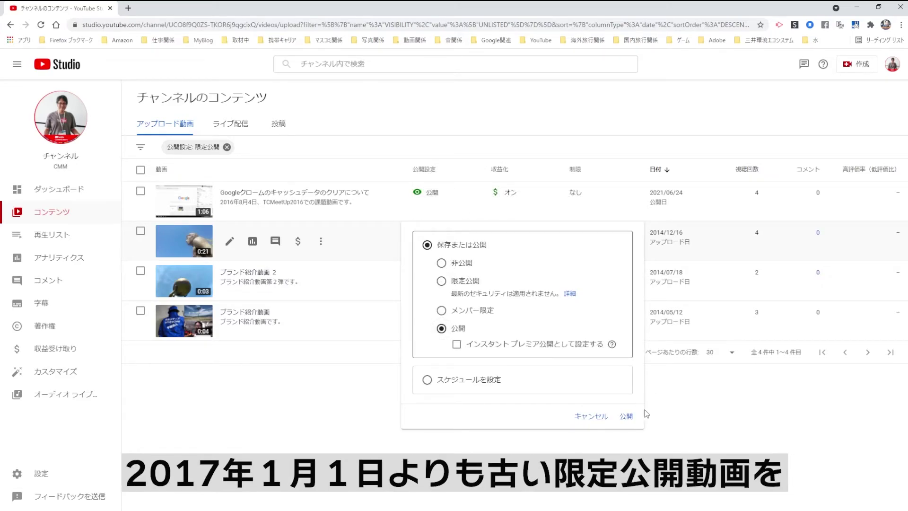
click(624, 416)
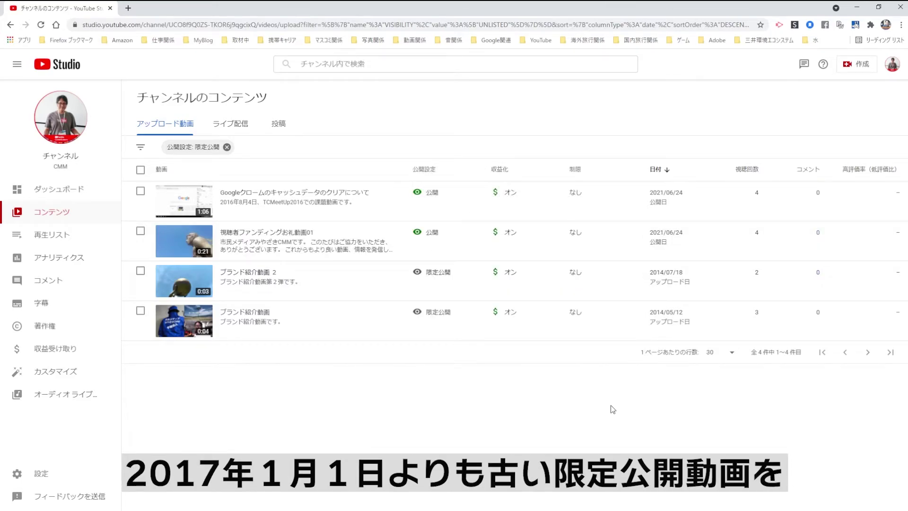
- Change the visibility of the videos ブランド紹介動画 2 and ブランド紹介動画 to 公開
click(424, 276)
click(441, 367)
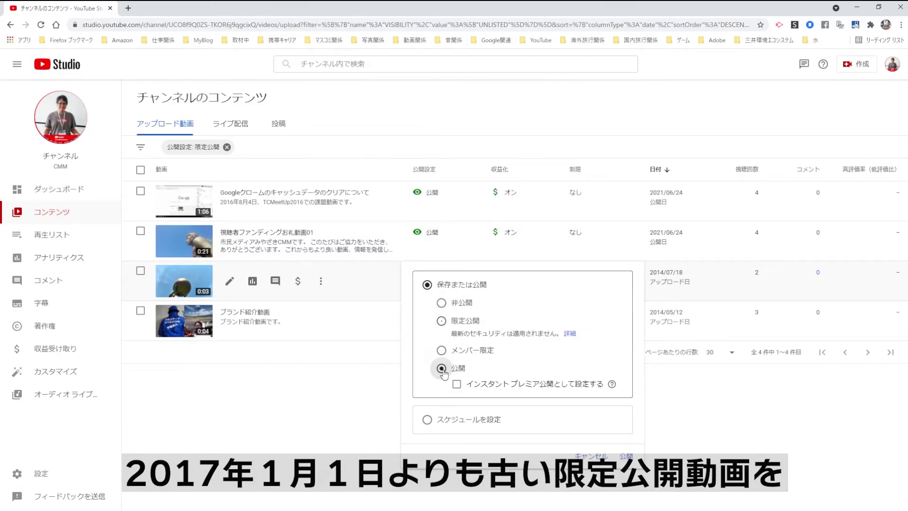
click(623, 457)
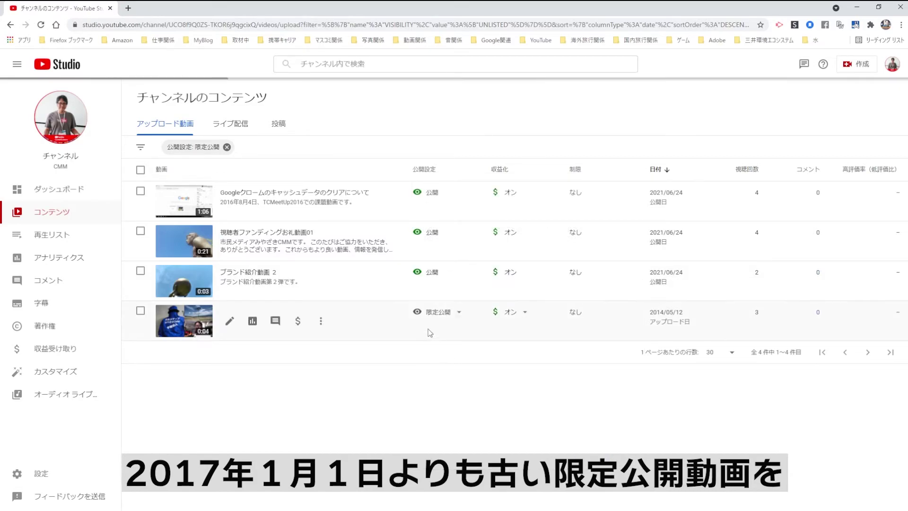
click(420, 317)
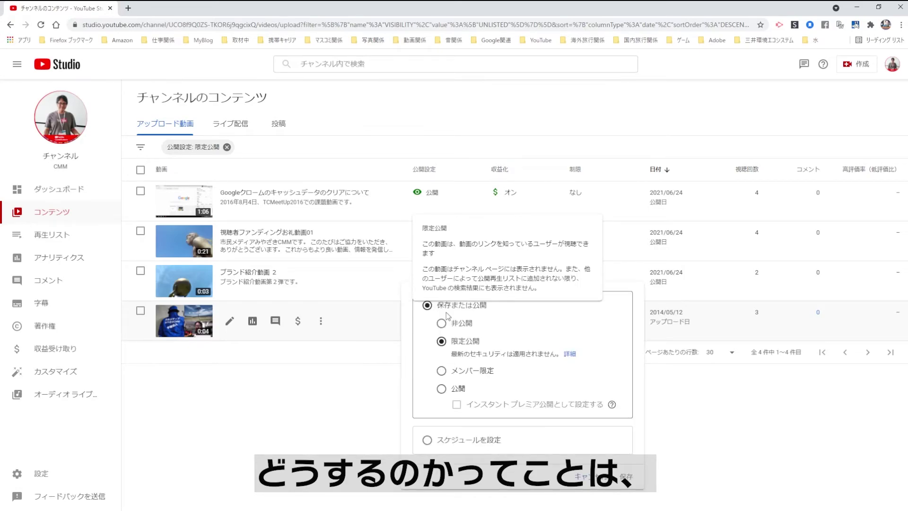
click(441, 389)
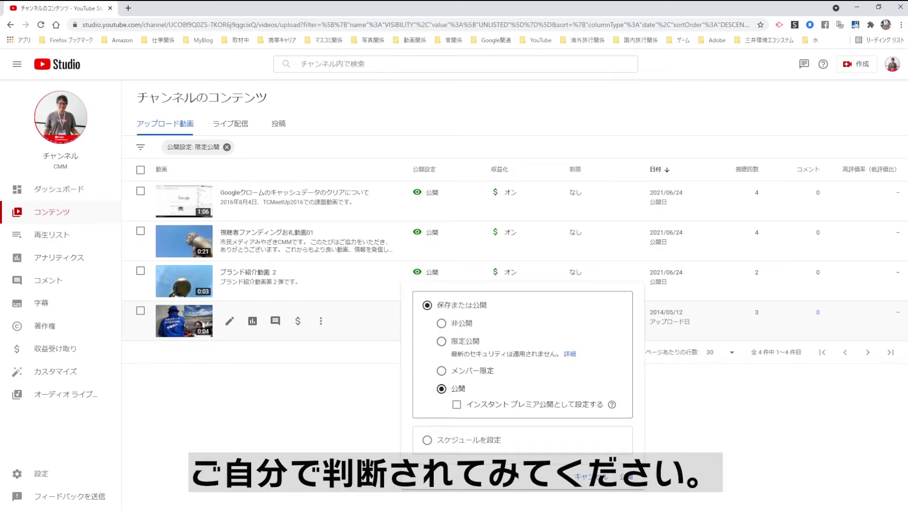
click(631, 479)
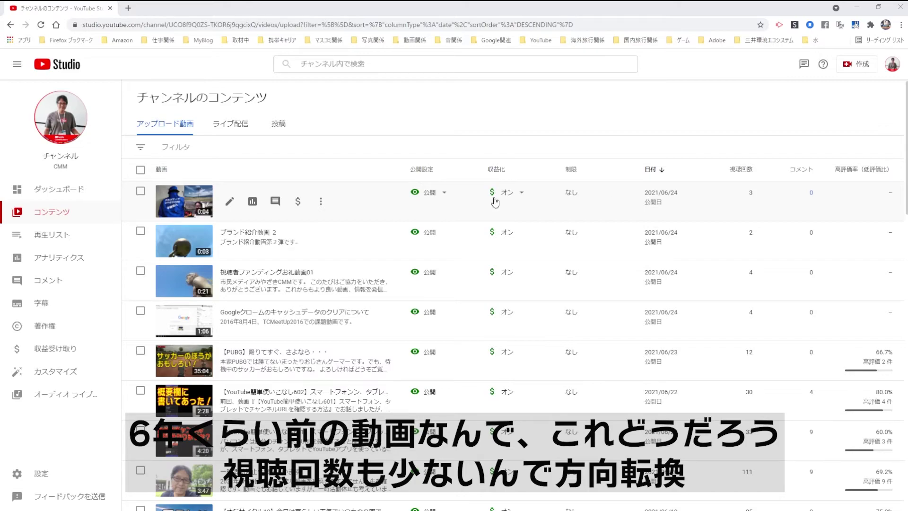
- Permanently delete the two ブランド紹介動画 videos, 視聴者ファンディングお礼動画01 and Googleクロームのキャッシュデータのクリアについて, acknowledging that they cannot be restored
click(141, 191)
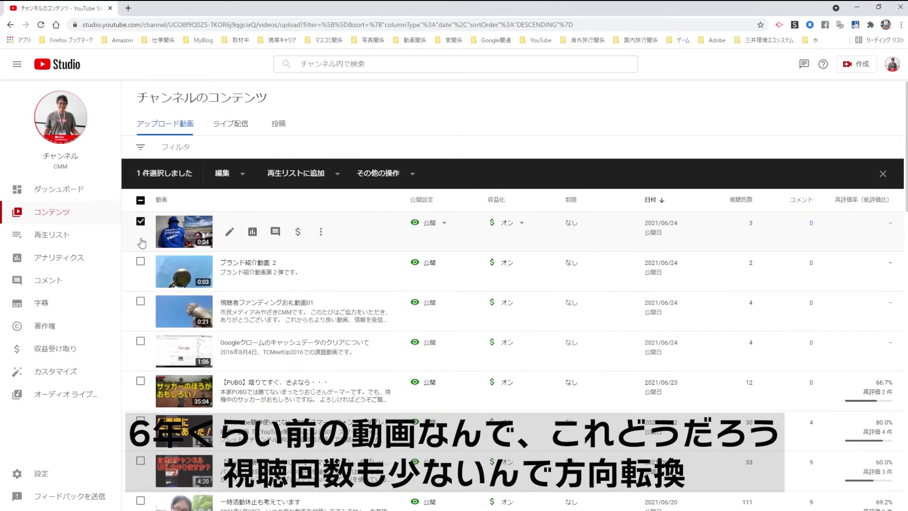
click(140, 261)
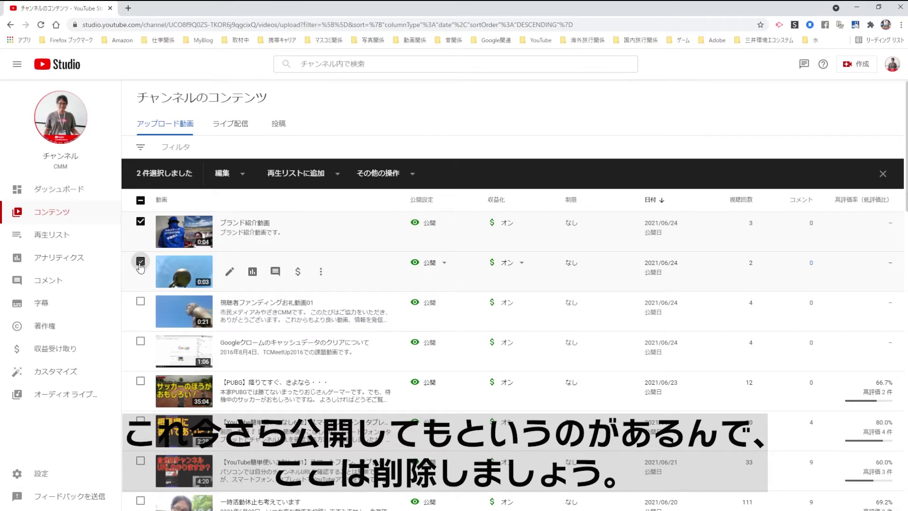
click(141, 301)
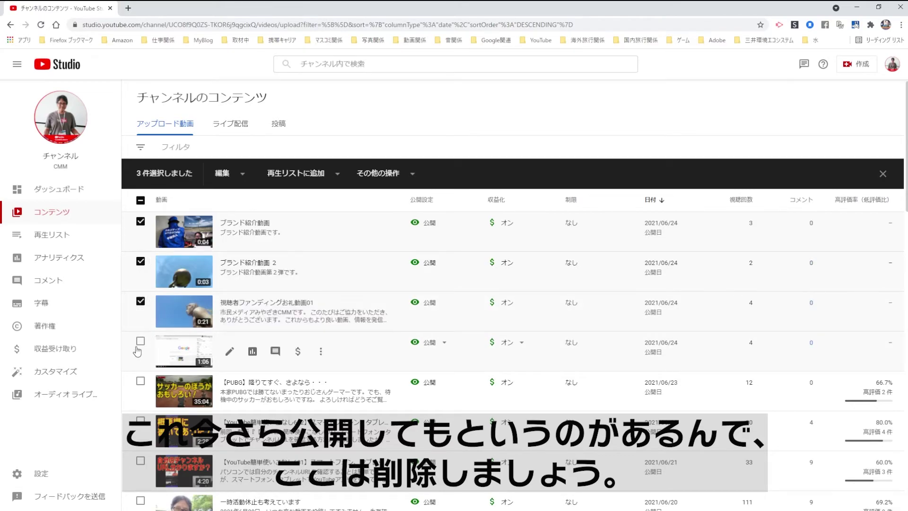
click(140, 341)
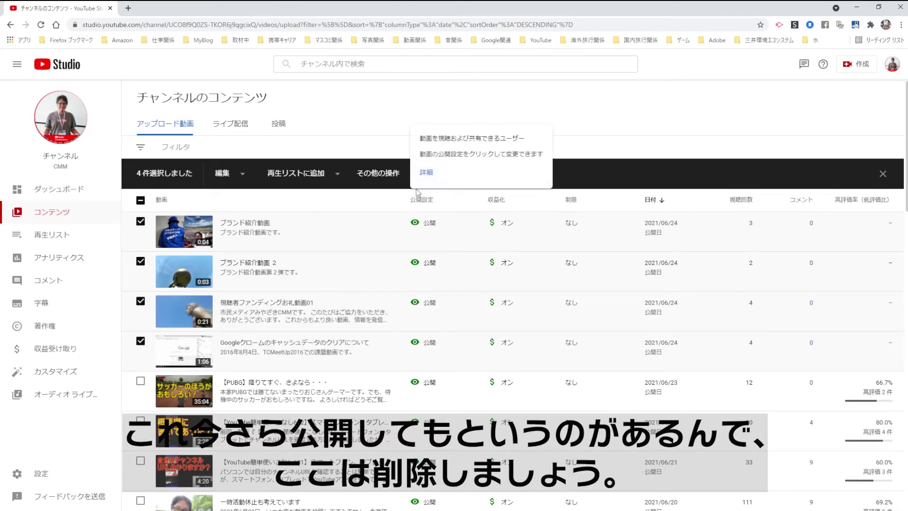
click(413, 173)
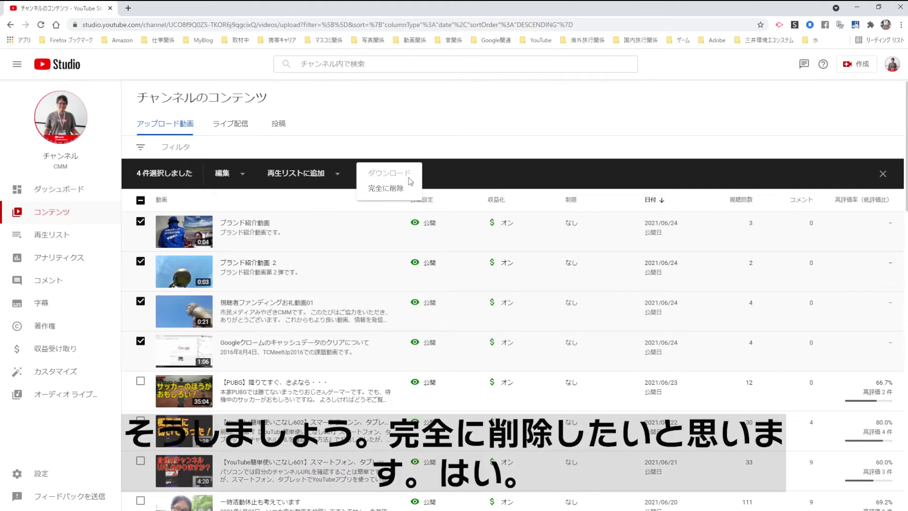
click(384, 189)
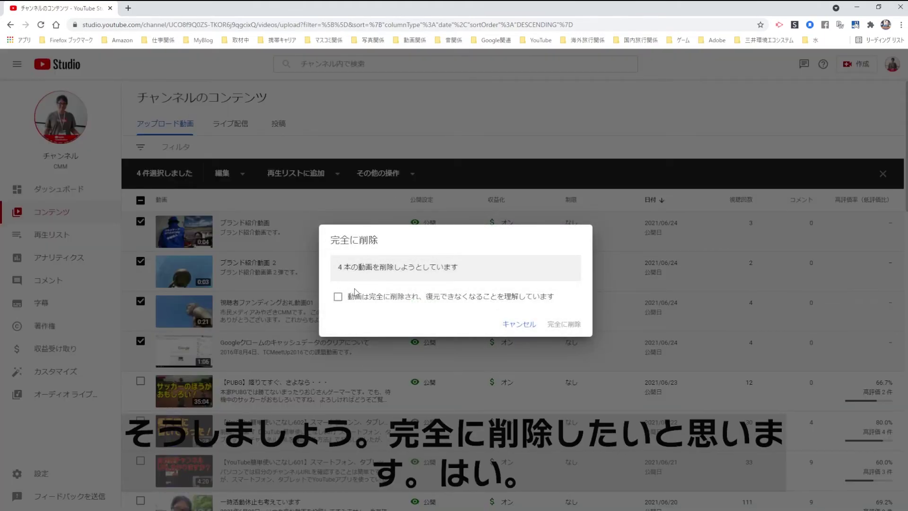
click(338, 296)
click(563, 326)
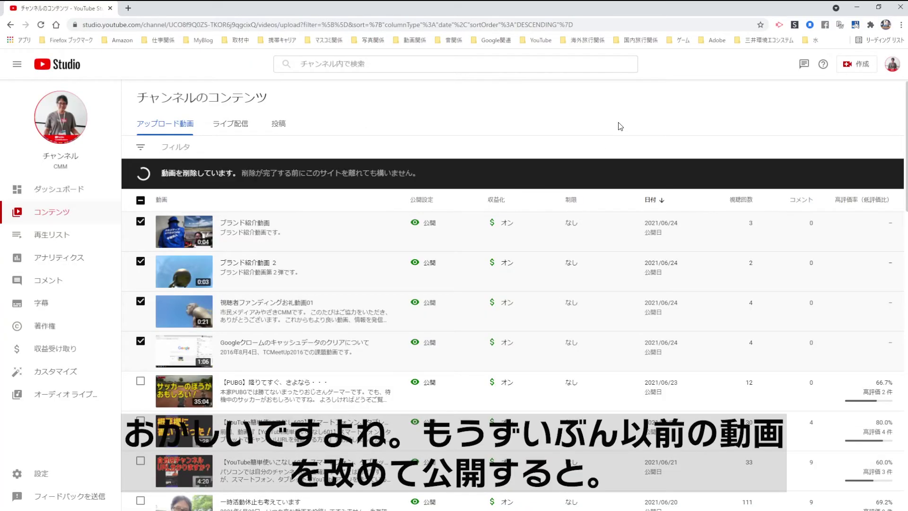